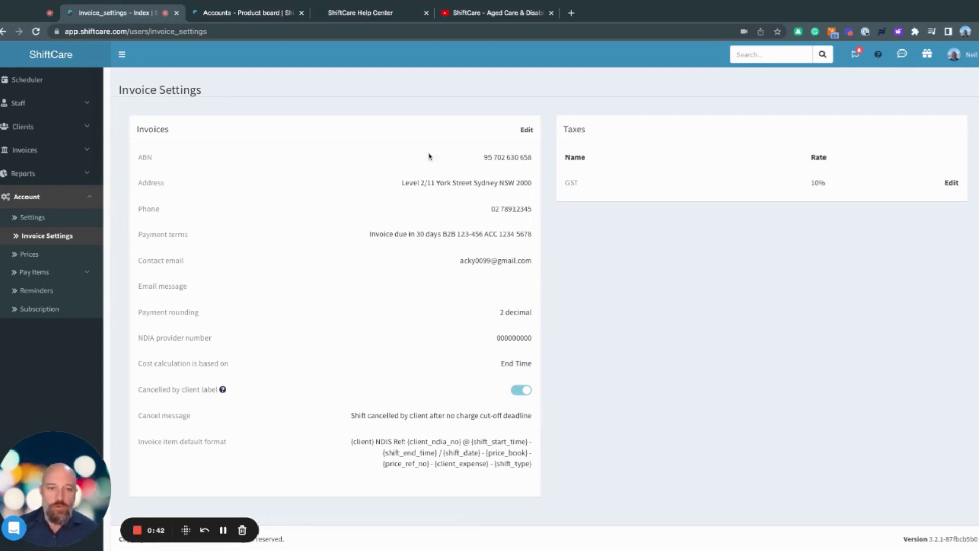
Open the invoice settings for editing and review ABN, payment terms, 2-decimal rounding and item format
left_click(525, 130)
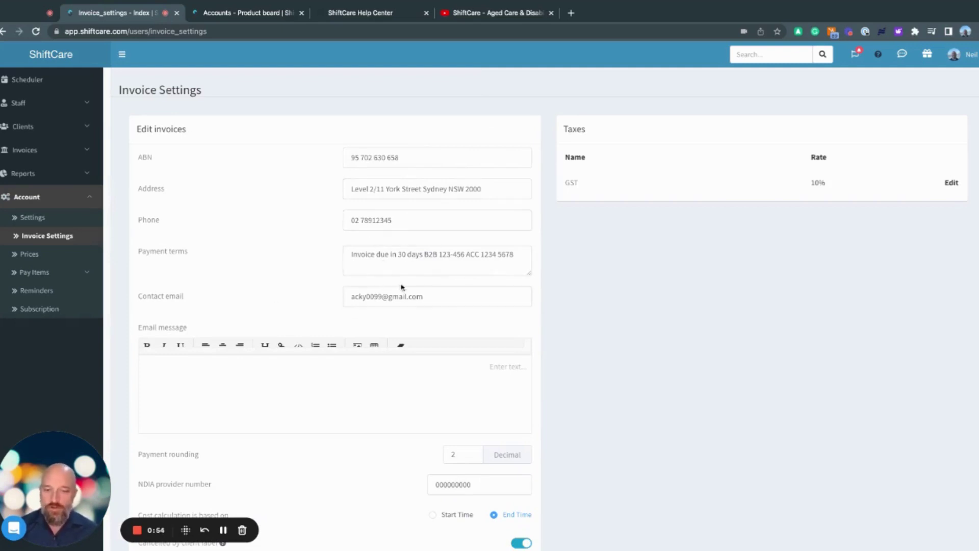
scroll(275, 403, "down", 1)
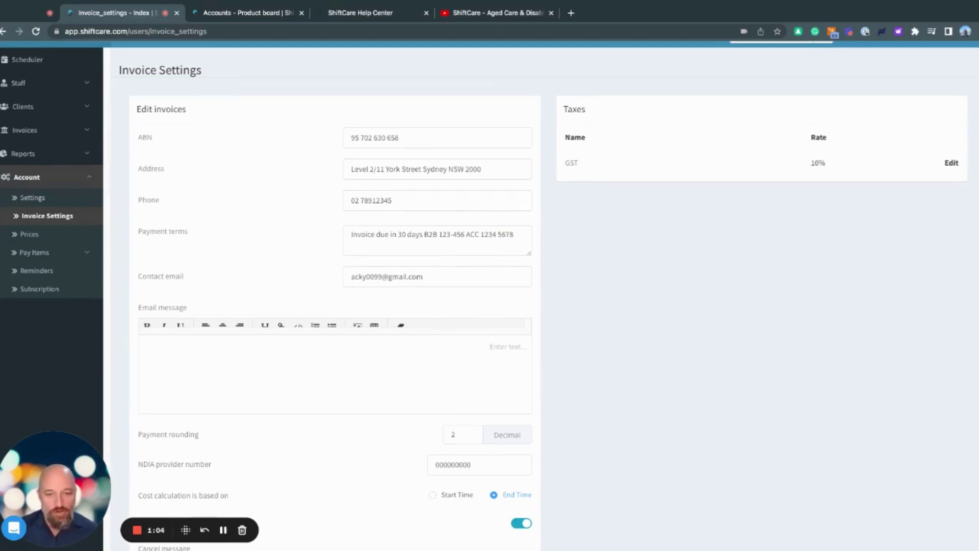
scroll(207, 305, "down", 1)
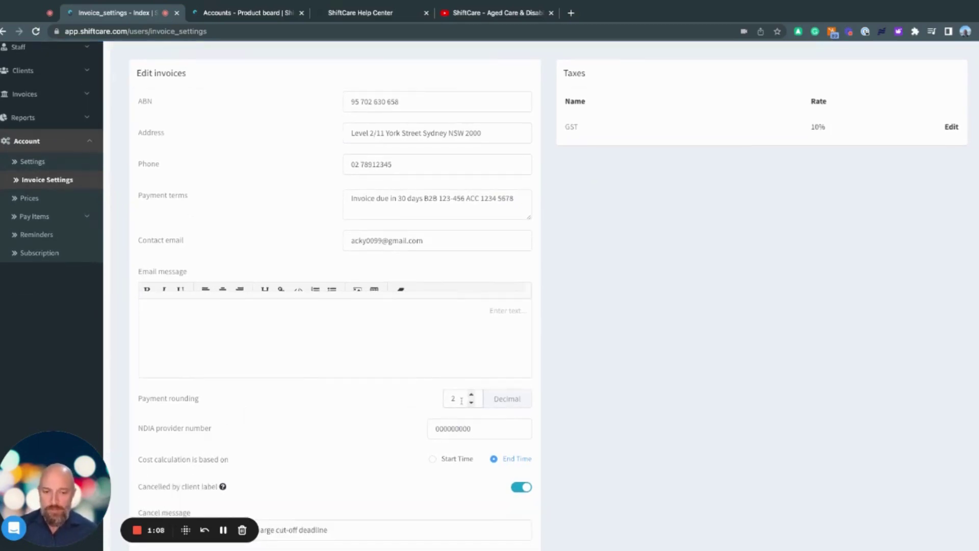
scroll(462, 401, "down", 1)
left_click_drag(138, 395, 212, 394)
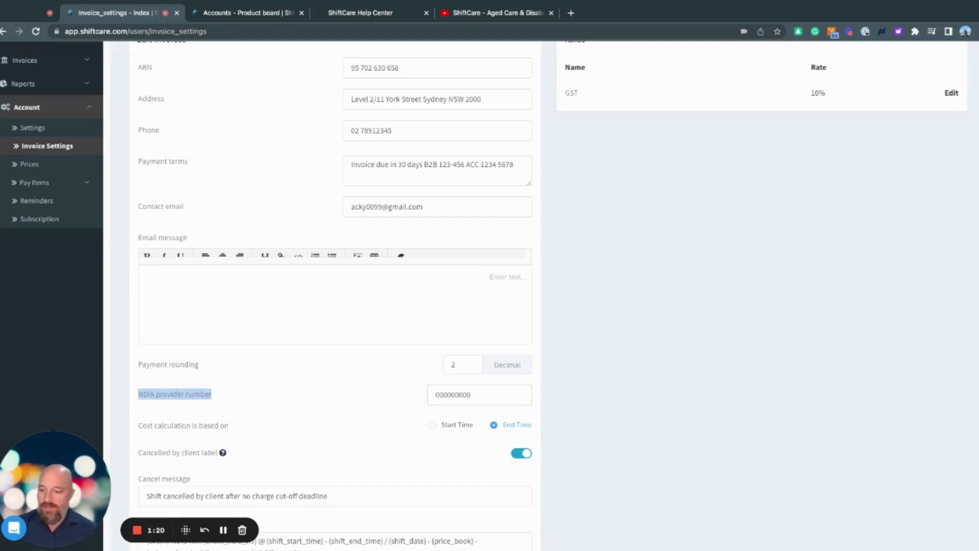
scroll(162, 464, "down", 1)
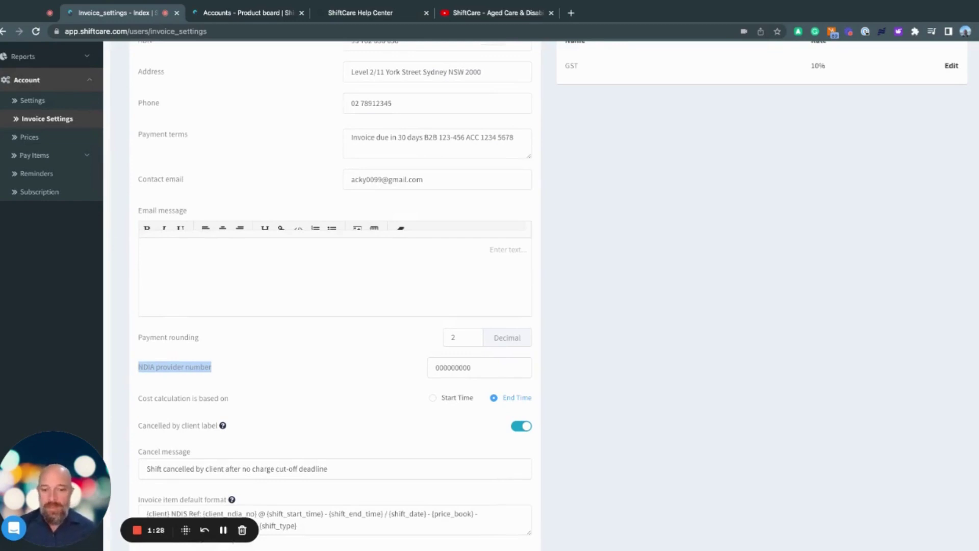
scroll(459, 404, "down", 2)
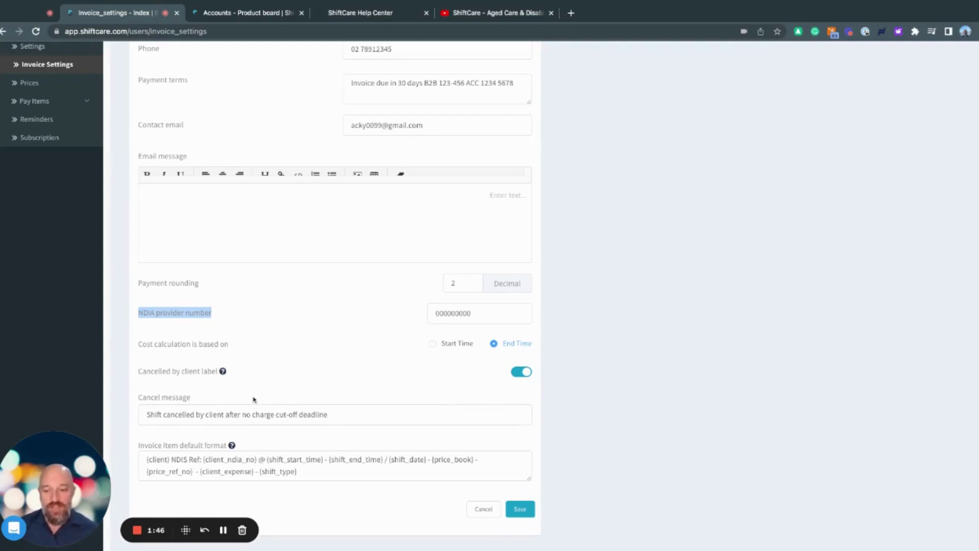
scroll(255, 402, "down", 2)
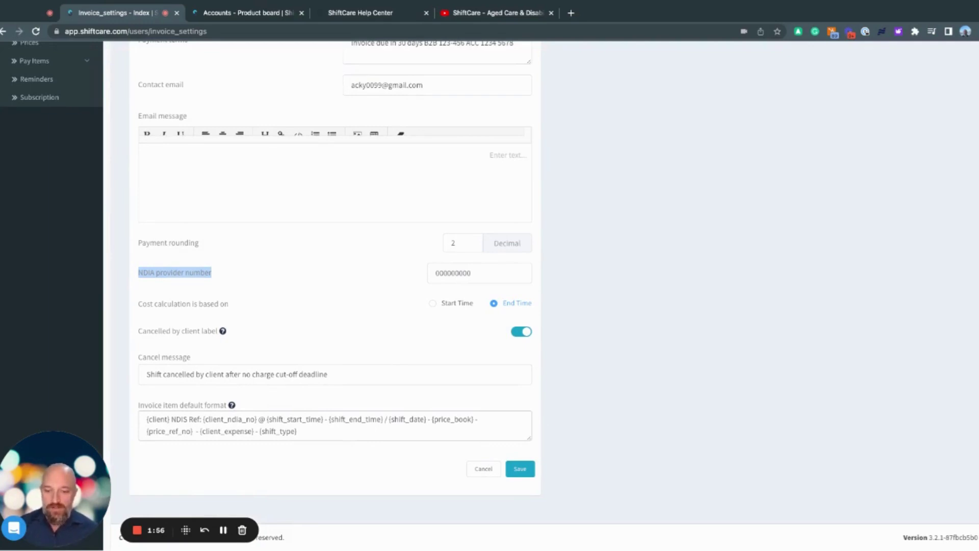
Select the invoice item format text, view its description tags, then cancel without saving
left_click_drag(297, 432, 147, 419)
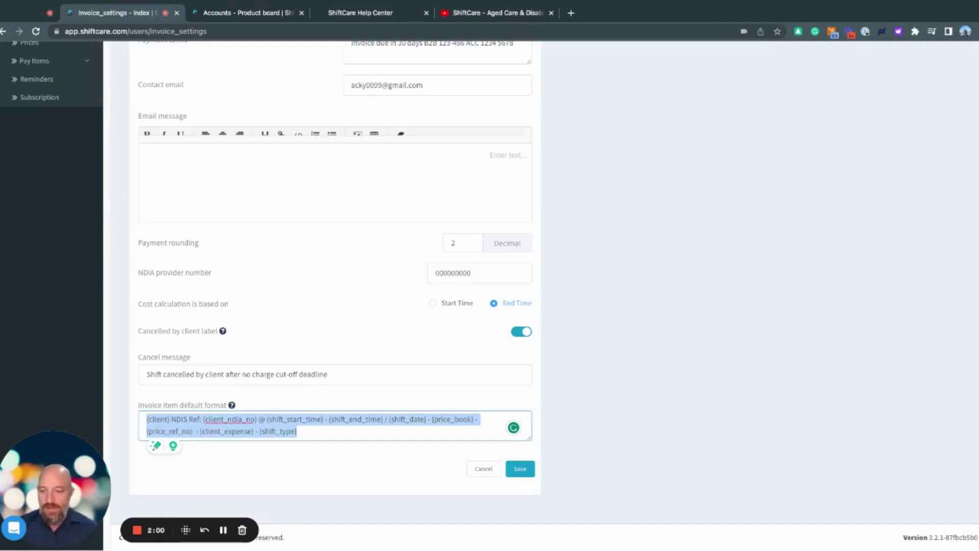
left_click(232, 406)
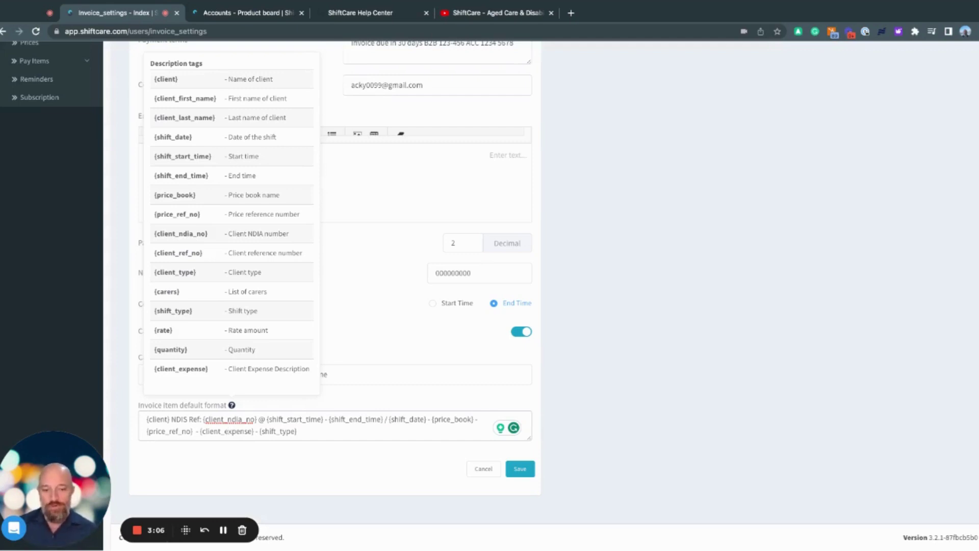
left_click(479, 470)
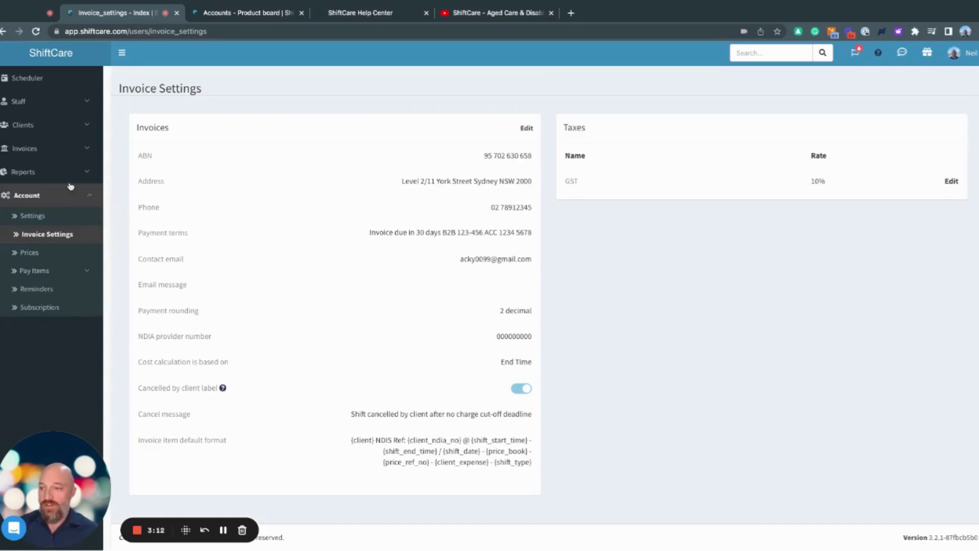
Show the Invoices list filtered to This month
left_click(40, 151)
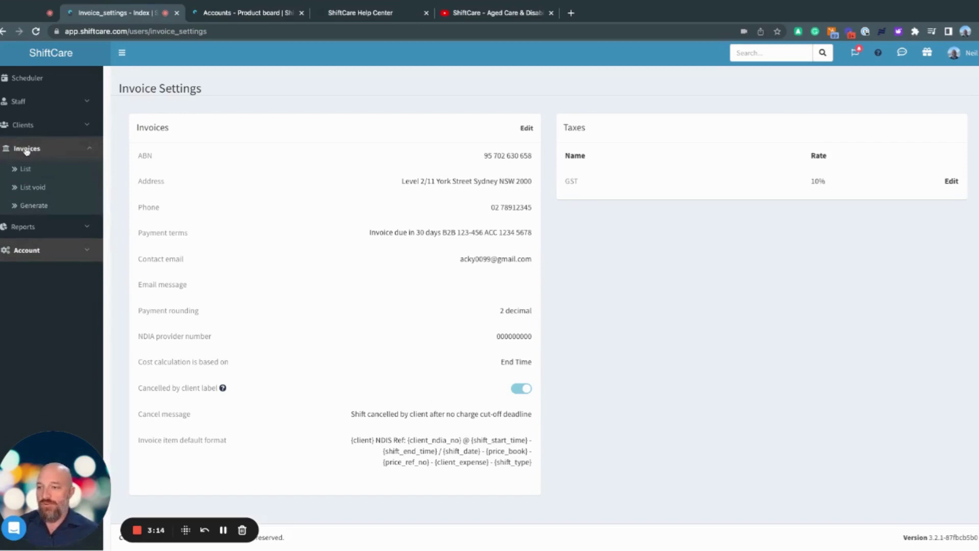
left_click(30, 171)
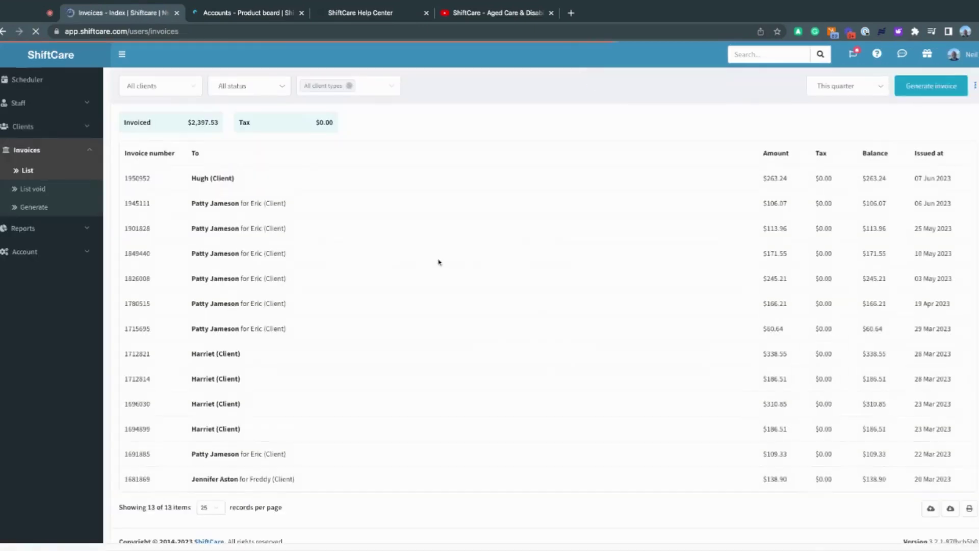
left_click(861, 84)
left_click(850, 117)
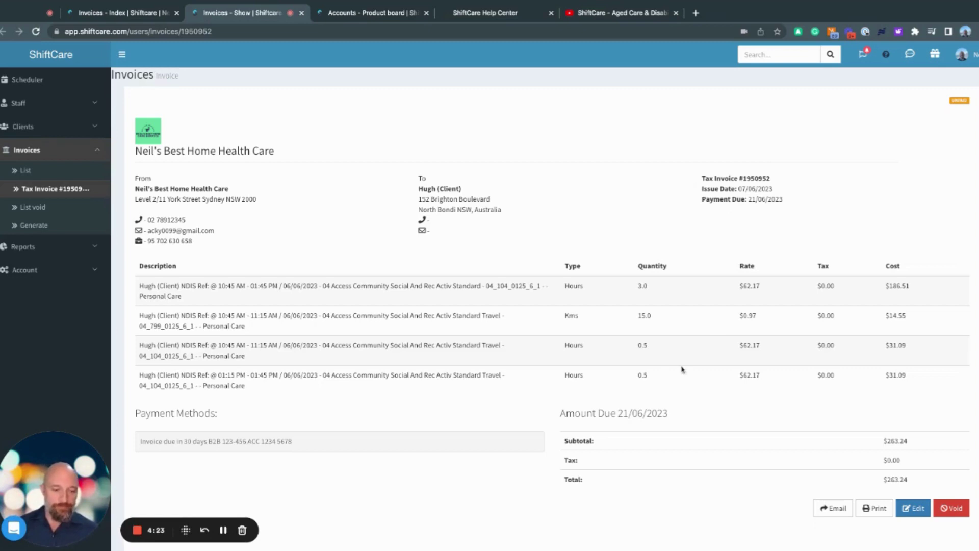
Look through the sample invoice, then go back to the invoice list tab
scroll(660, 372, "down", 2)
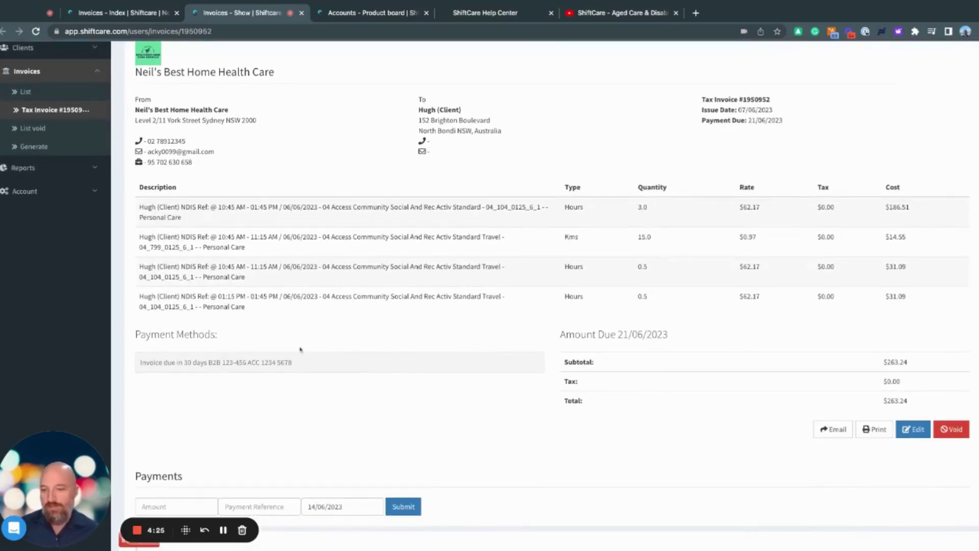
scroll(323, 354, "down", 1)
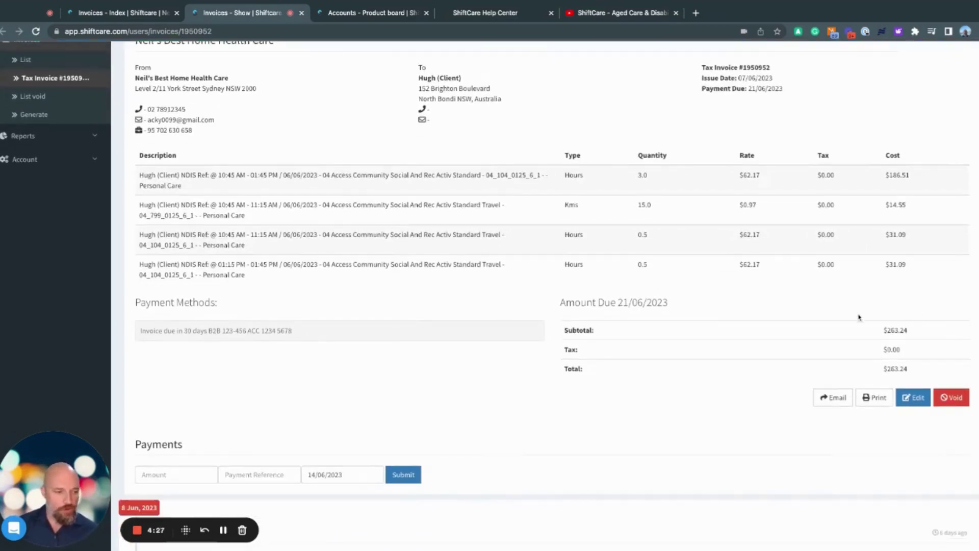
scroll(862, 331, "down", 1)
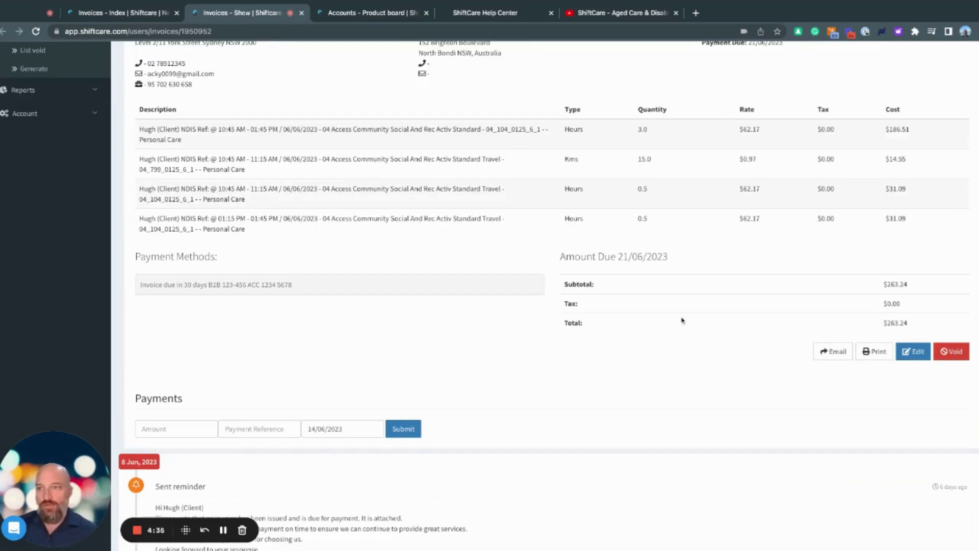
left_click(138, 13)
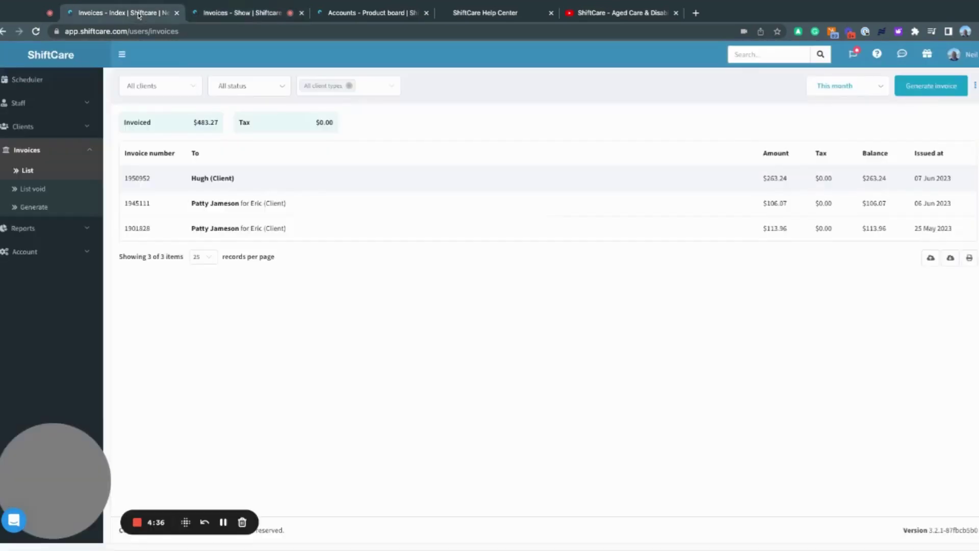
Put Account > Invoice Settings into edit mode, then go back to the sample invoice tab
left_click(27, 252)
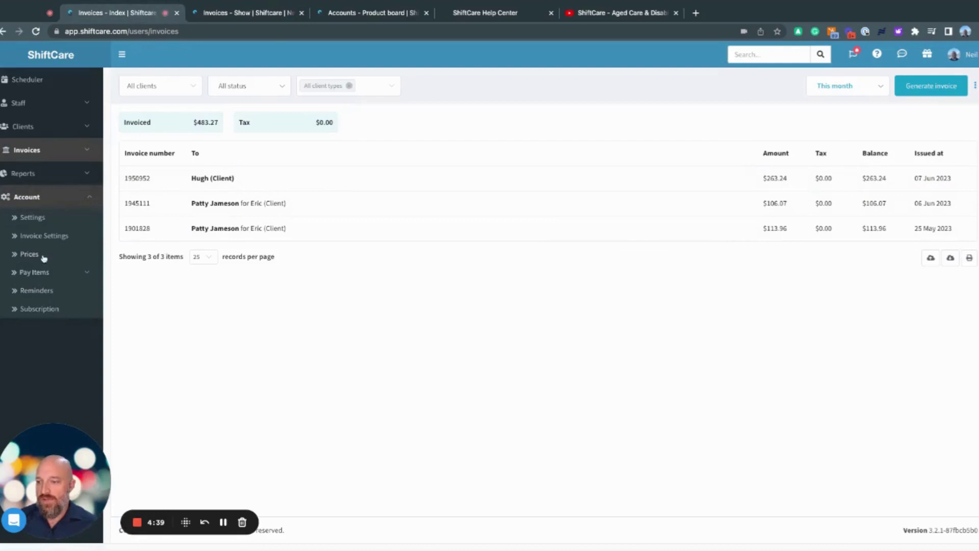
left_click(45, 236)
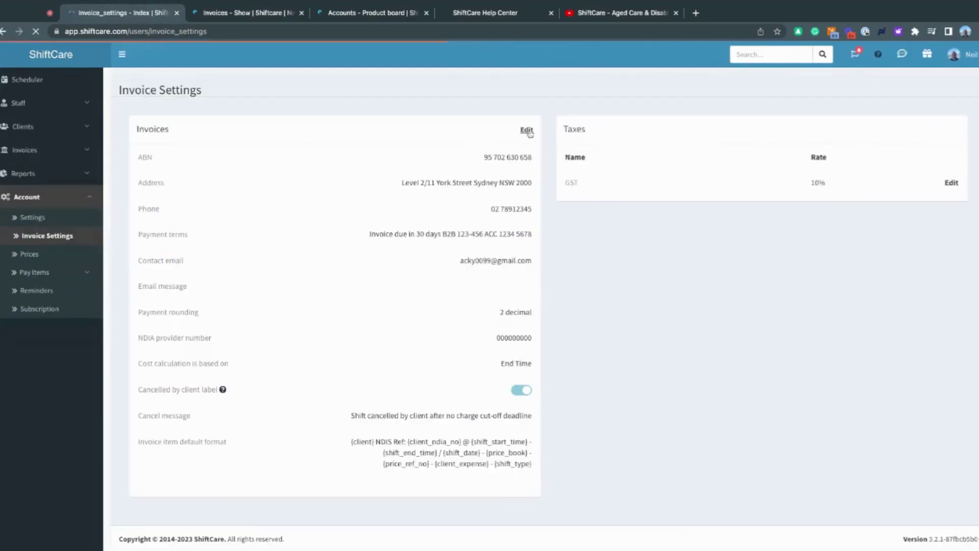
left_click(527, 130)
scroll(336, 256, "down", 3)
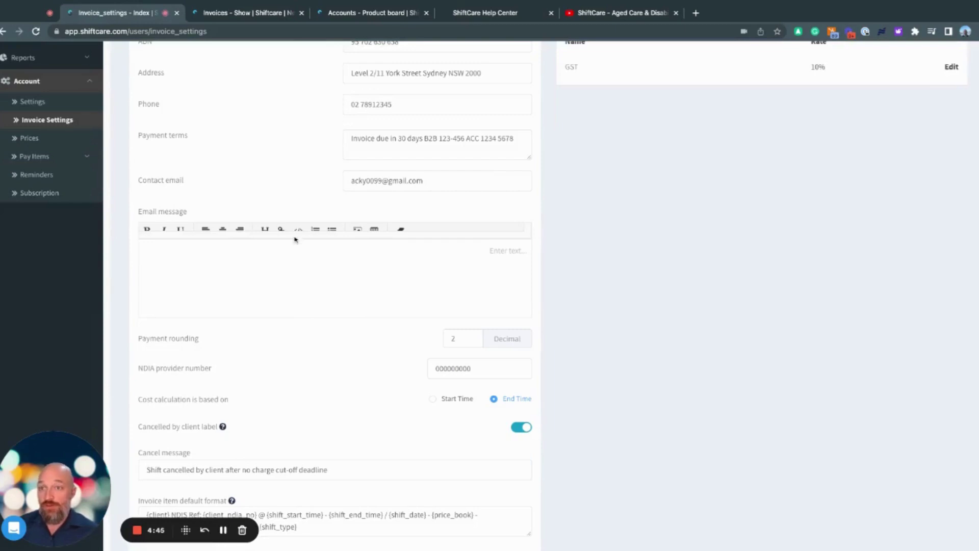
left_click(265, 16)
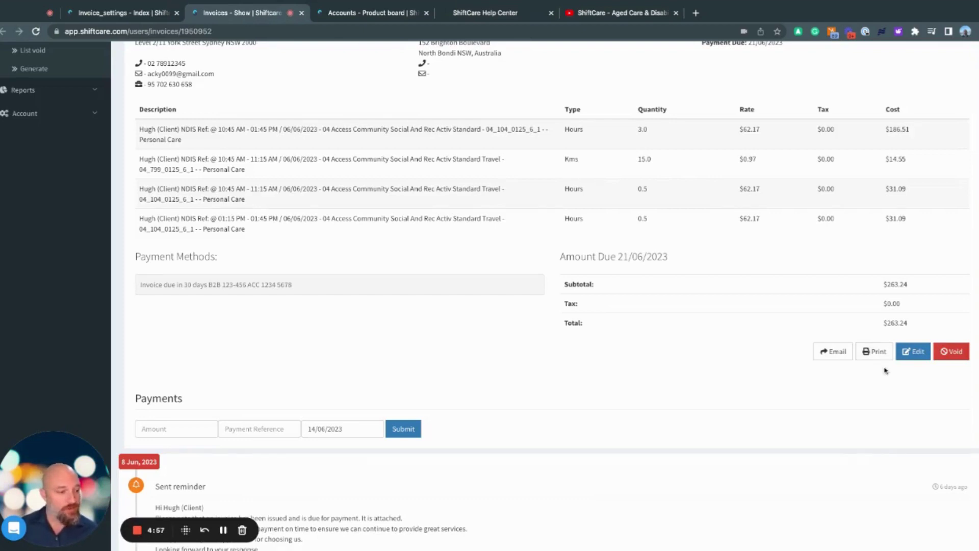
Edit the sample invoice so line descriptions end in 'Personal Care' and save it
left_click(915, 355)
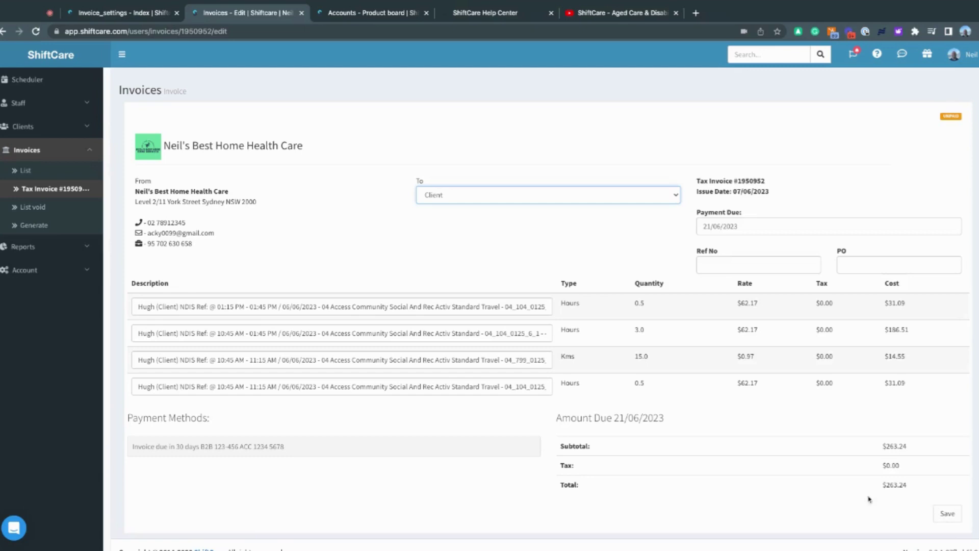
left_click(955, 518)
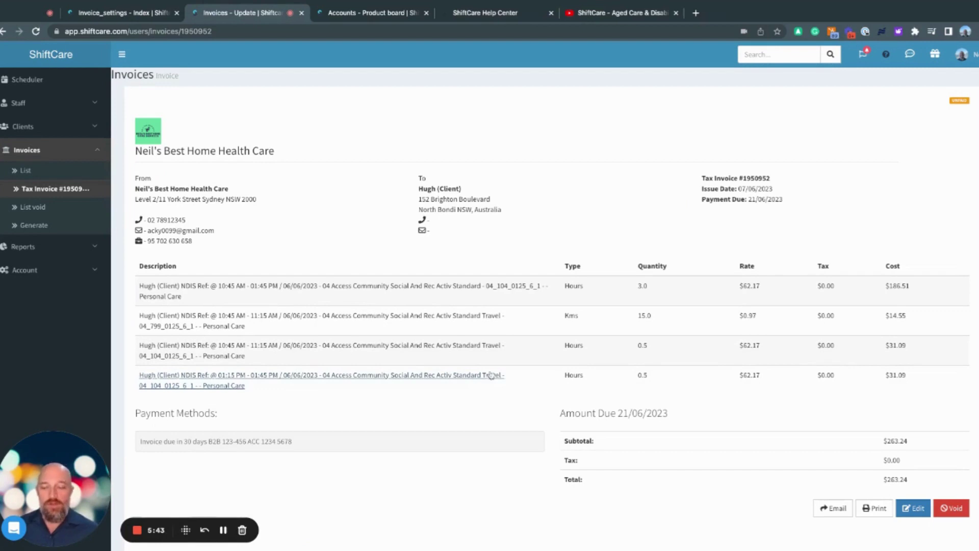
Search the ShiftCare Help Center for 'invoices' and browse the matching articles
left_click(493, 15)
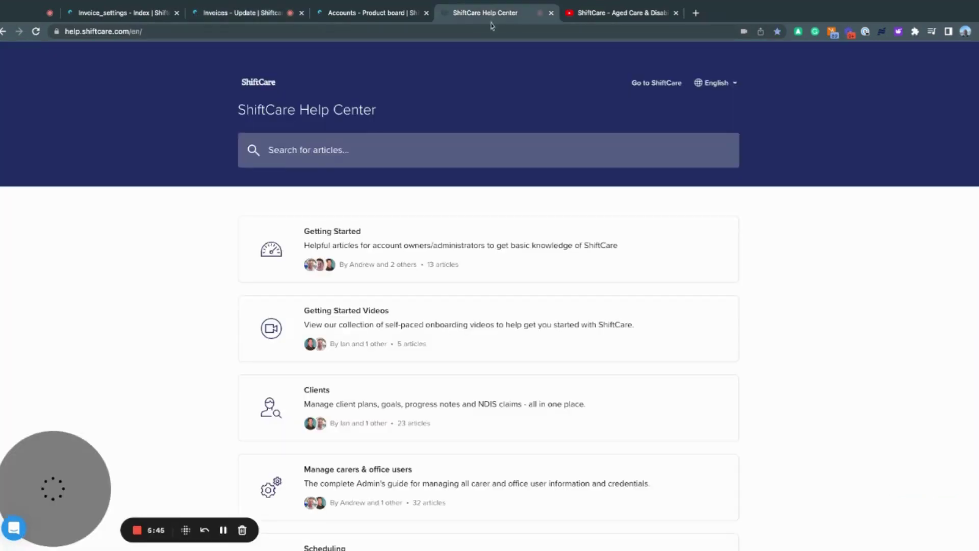
left_click(368, 149)
type("invoices")
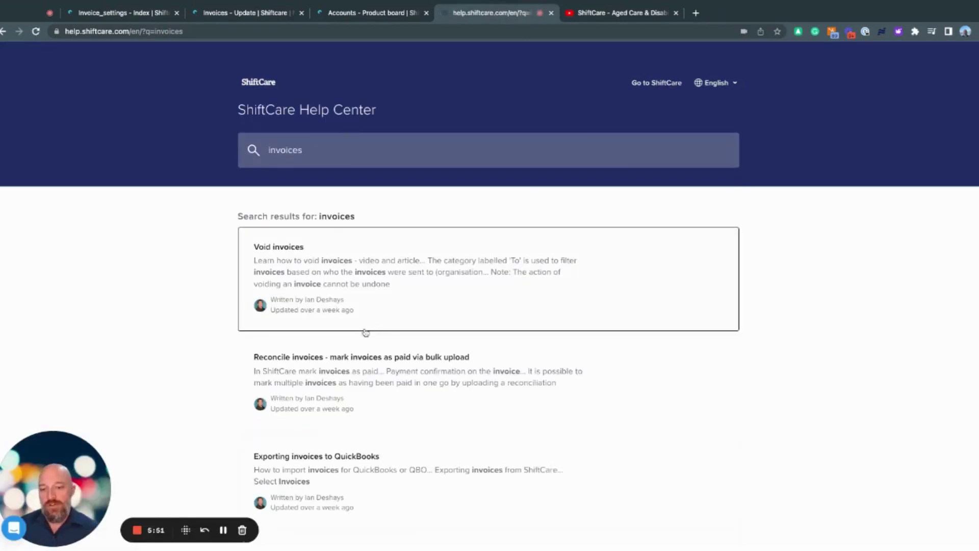
scroll(376, 385, "down", 1)
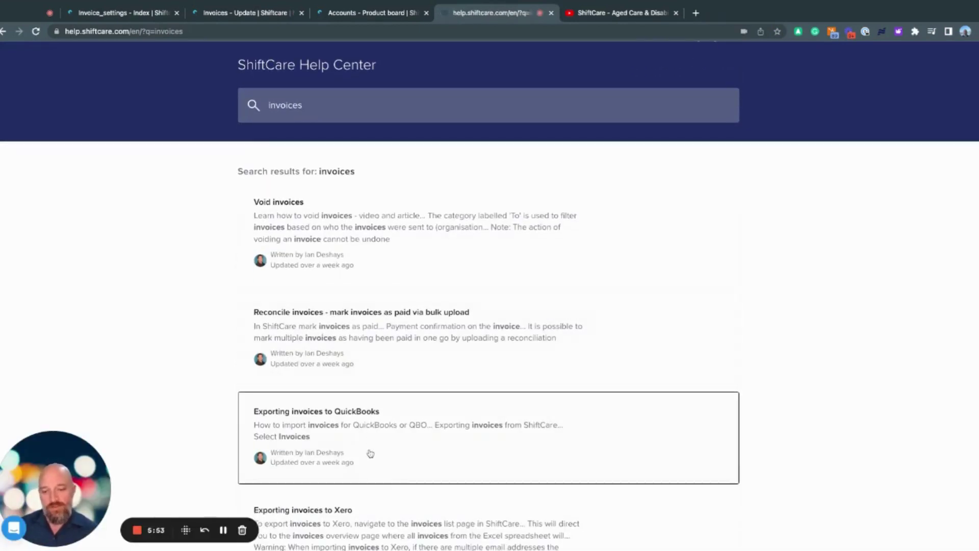